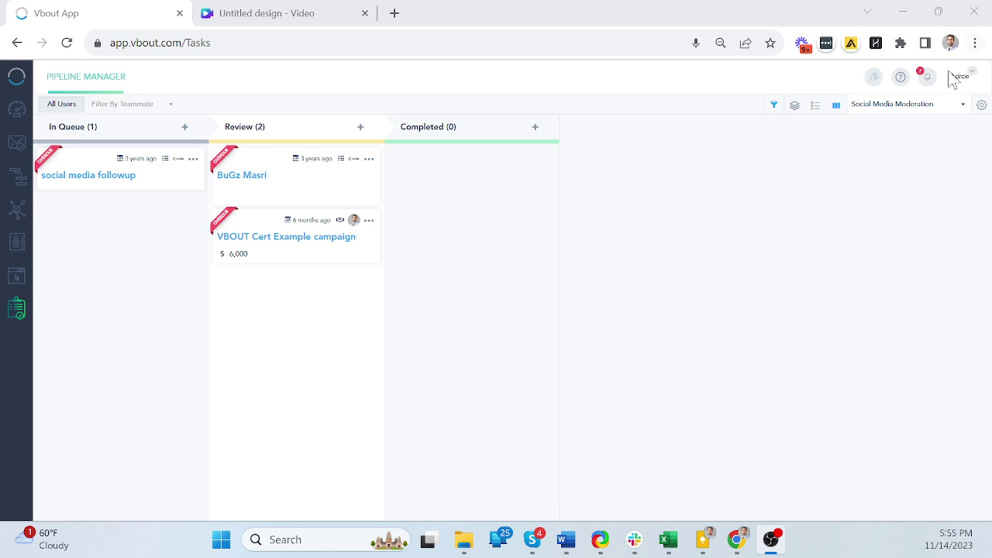
Step: Leave the Pipeline Manager task boards and go to the Automations list
left_click(926, 107)
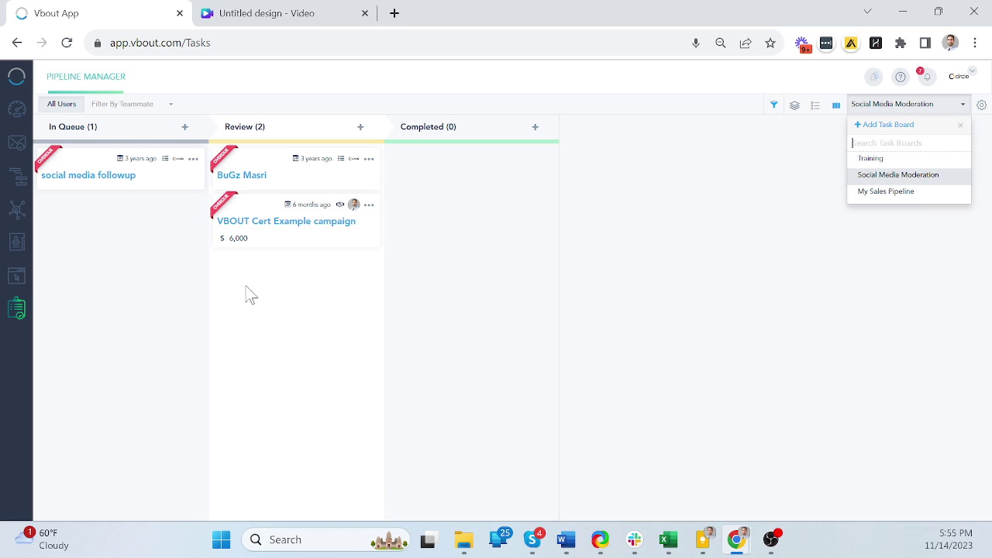
left_click(22, 187)
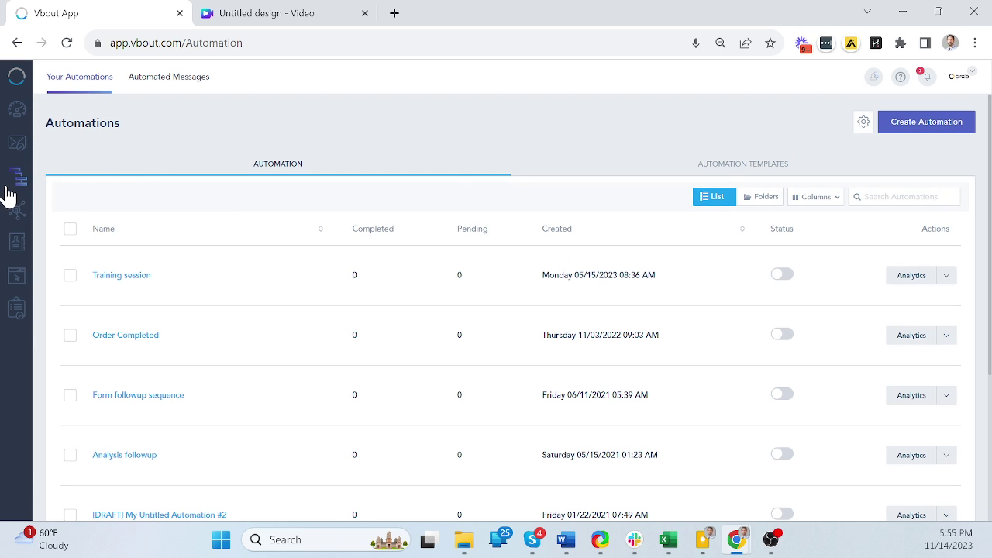
Step: Create a new draft automation and scroll the Triggers panel down to Joined
left_click(922, 122)
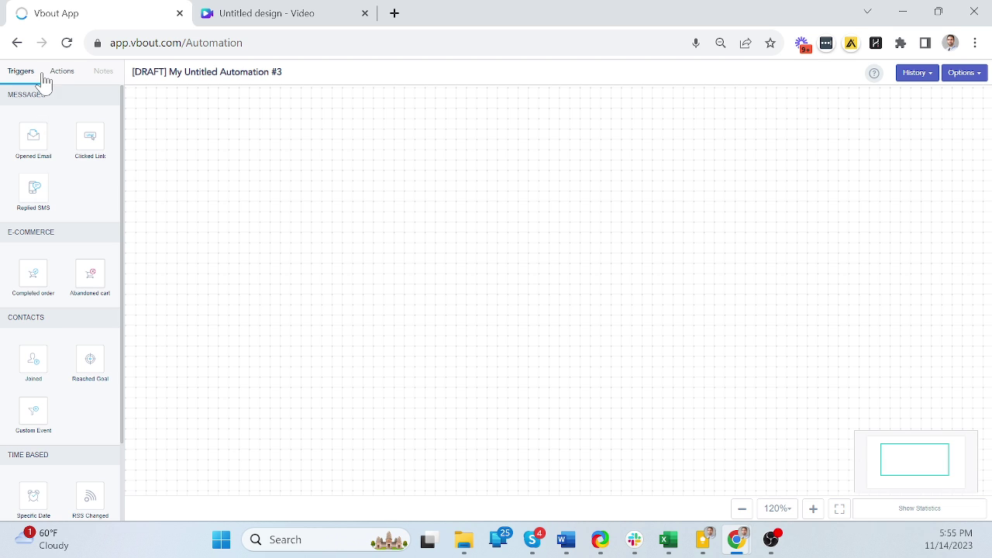
scroll(76, 234, "down", 2)
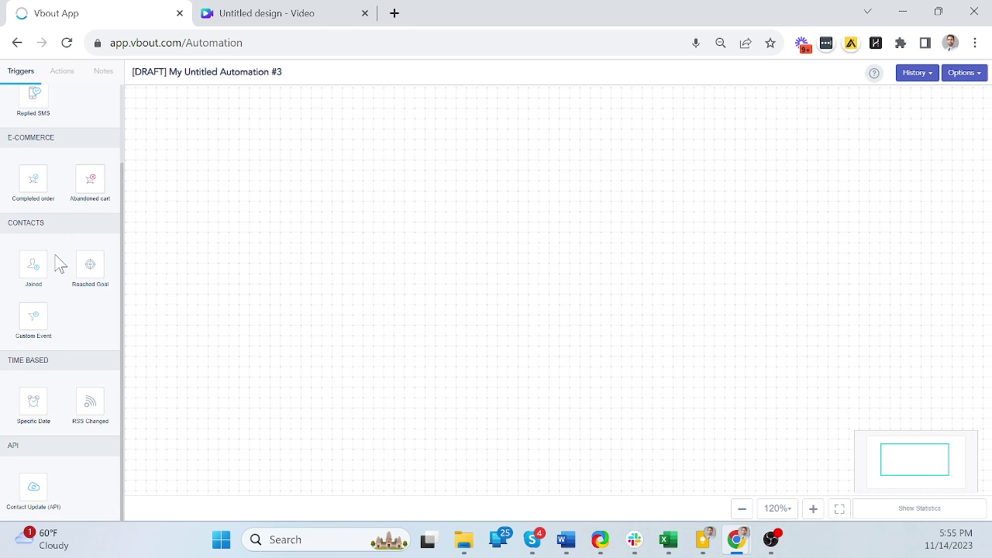
Step: Place a Joined trigger, connect it to a new Create New Task action, and open that action's settings
left_click_drag(35, 262, 214, 229)
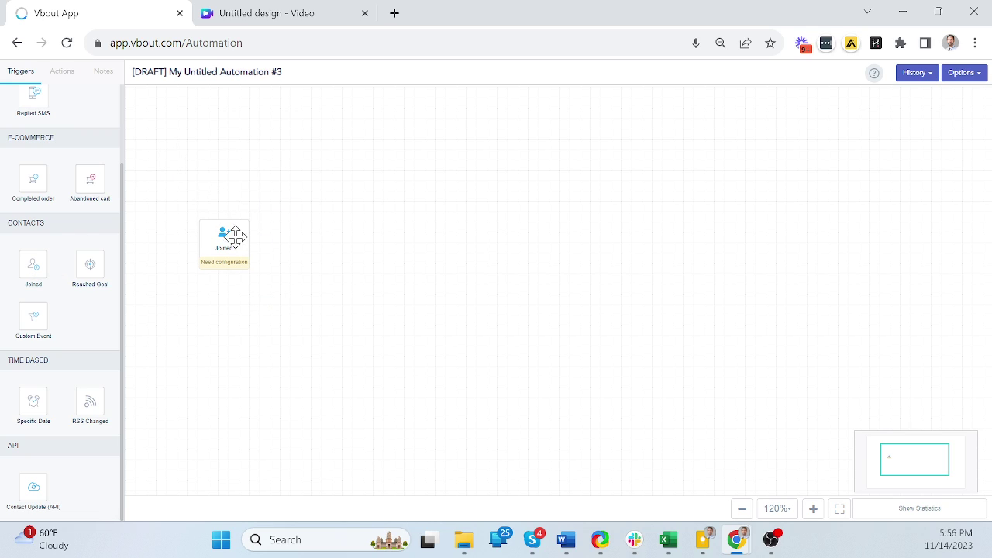
left_click(63, 72)
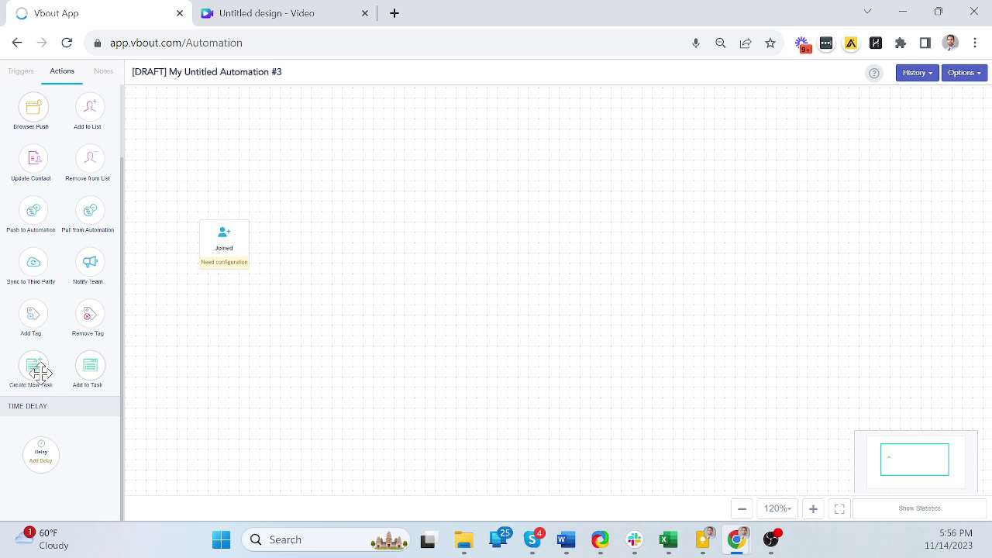
left_click_drag(34, 366, 390, 217)
left_click_drag(248, 244, 388, 220)
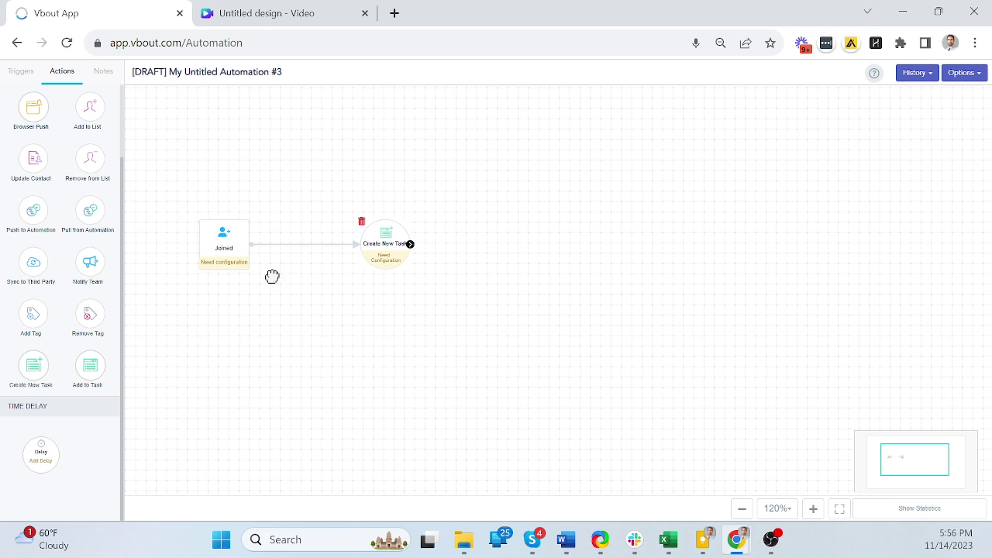
left_click(390, 242)
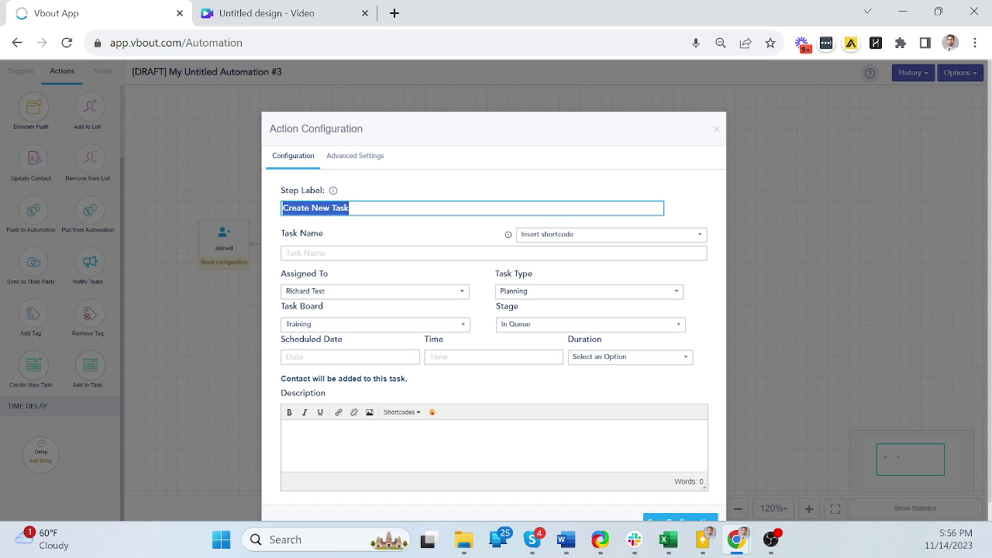
Step: Fill the task name with the suggested Call task name, leaving its shortcodes unchanged
type("Cre")
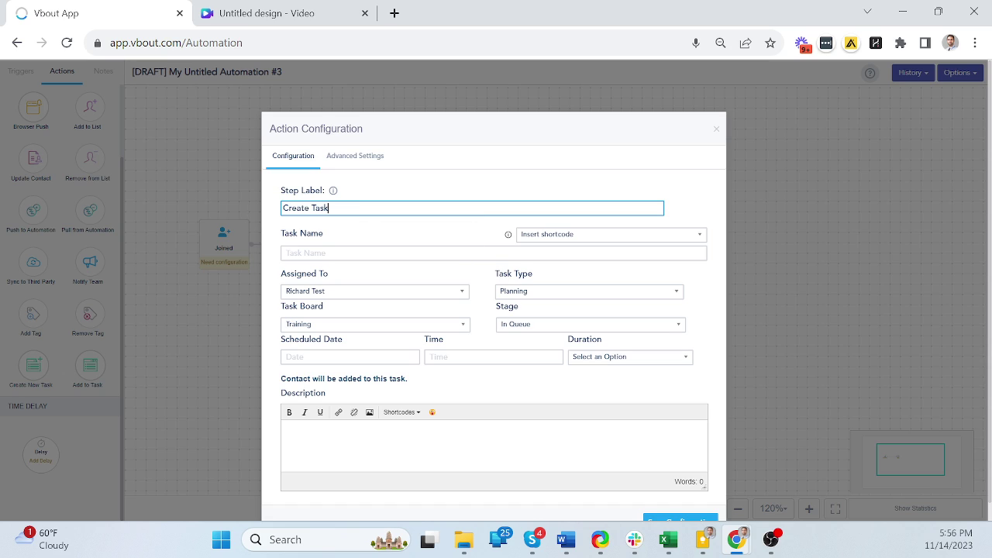
left_click(328, 248)
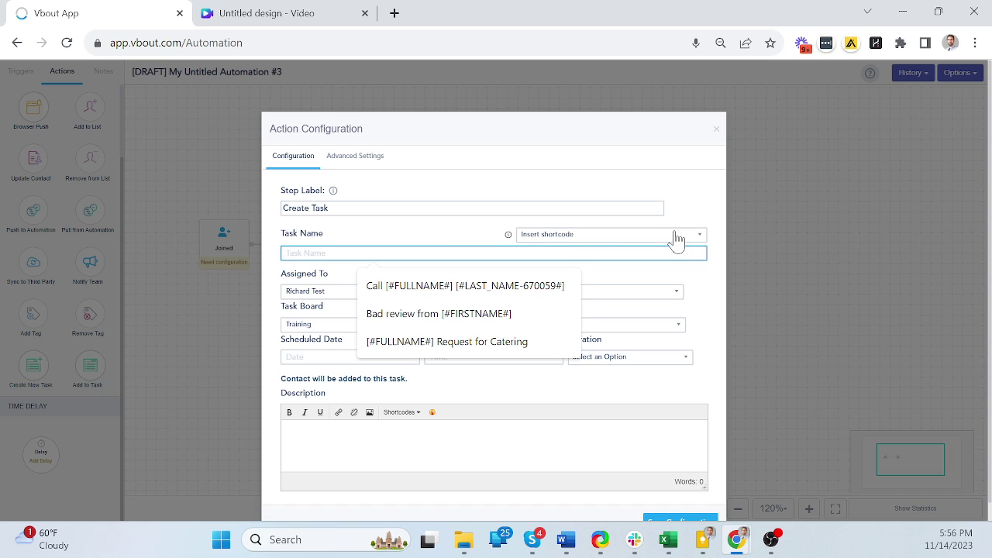
left_click(442, 295)
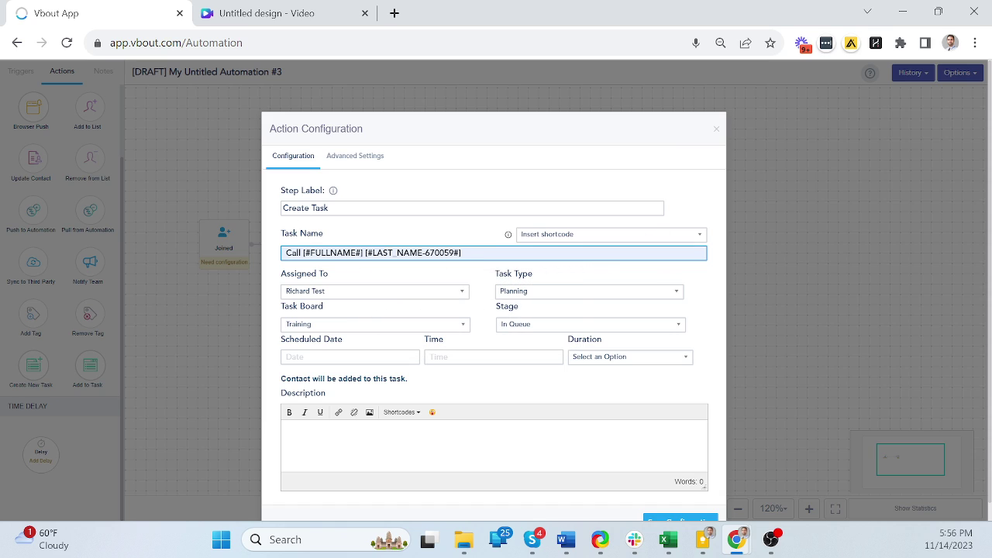
left_click_drag(305, 253, 462, 252)
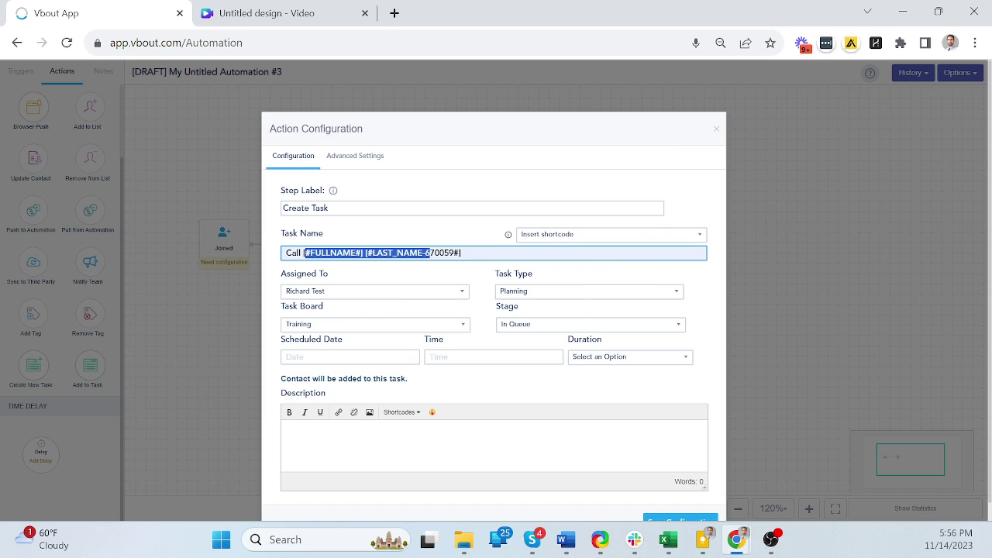
left_click(596, 237)
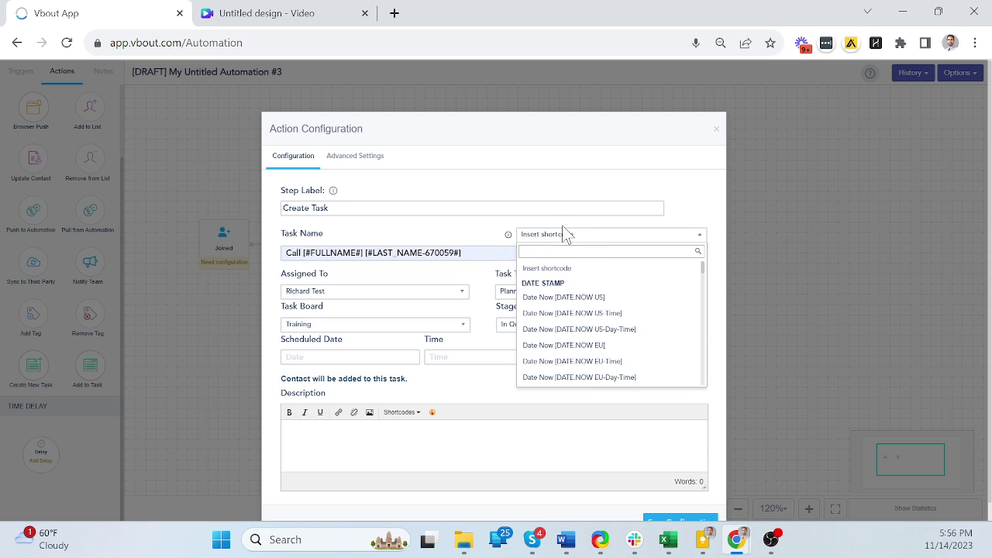
scroll(582, 326, "down", 5)
scroll(584, 365, "up", 3)
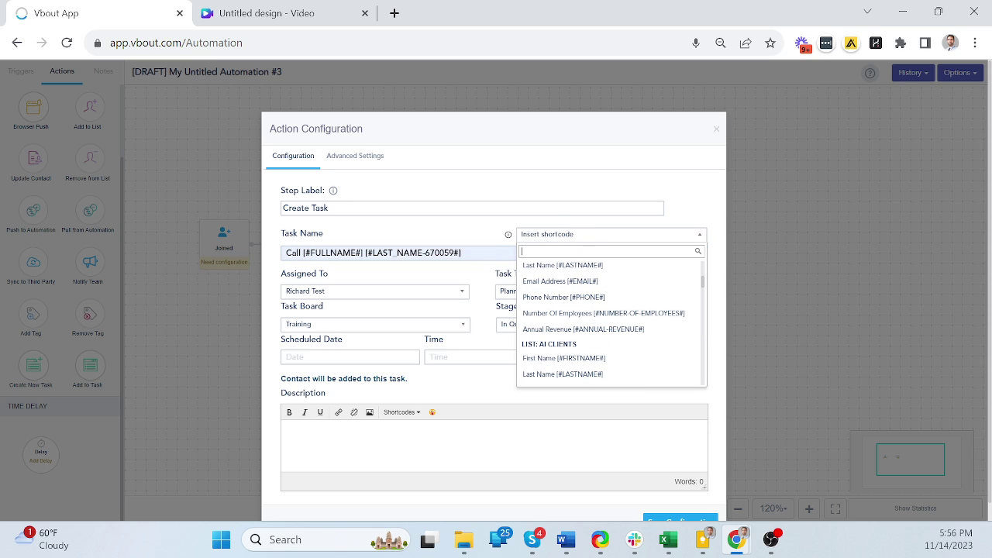
left_click(463, 243)
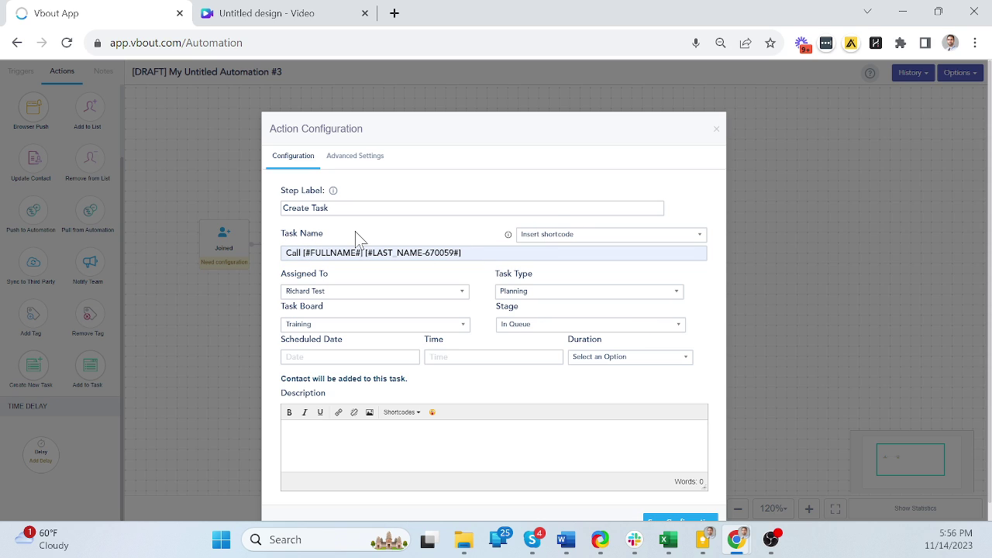
Step: Give the task an assignee, Planning type, Training board and Setup stage
left_click(394, 293)
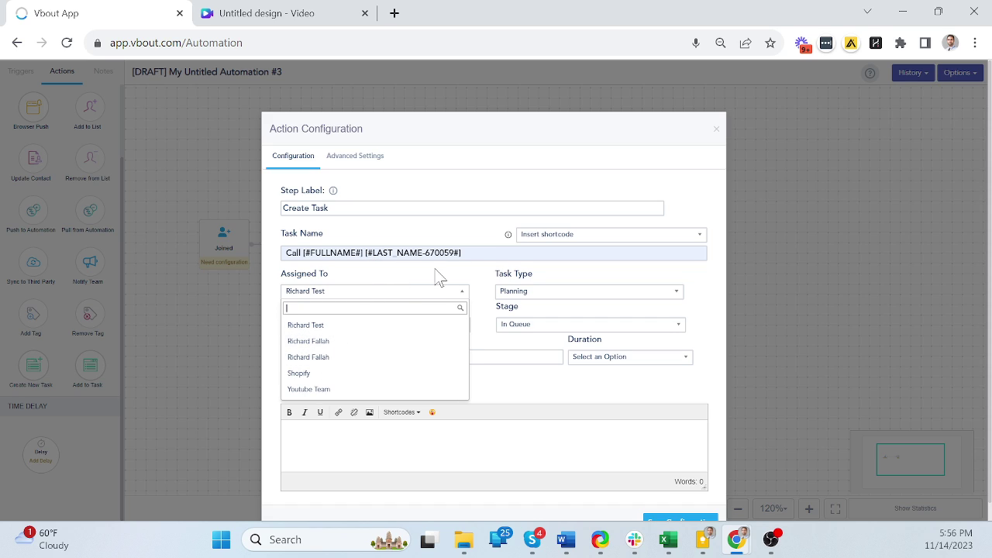
left_click(524, 296)
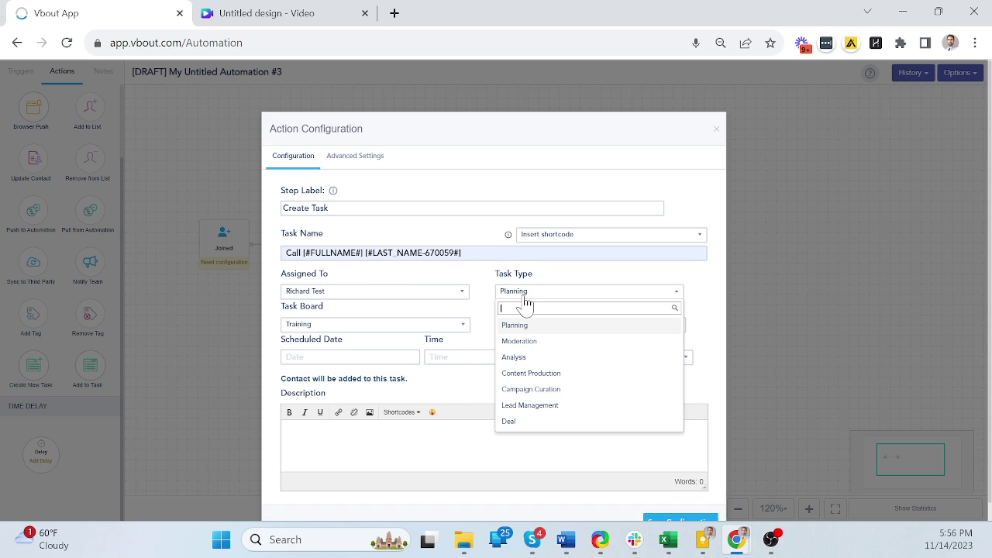
left_click(512, 421)
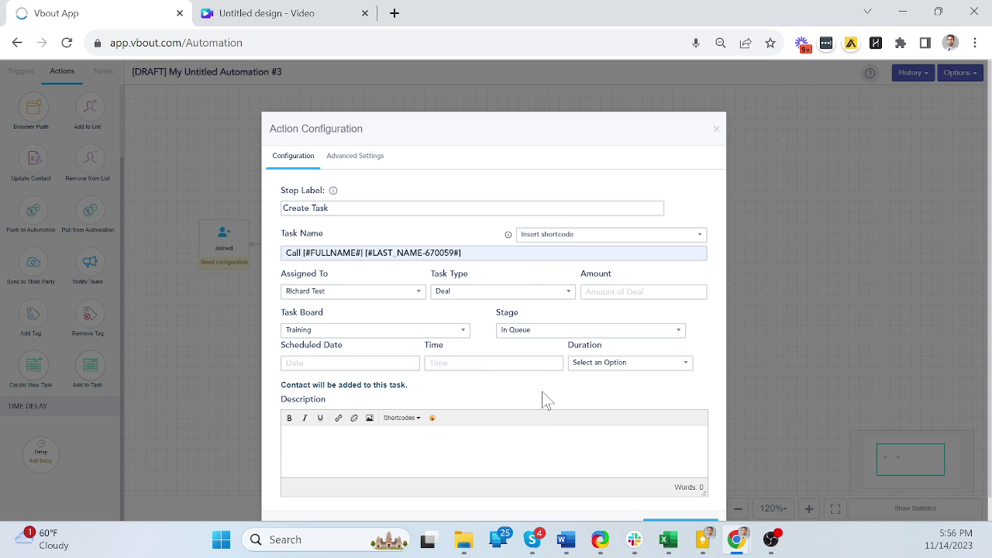
left_click(543, 293)
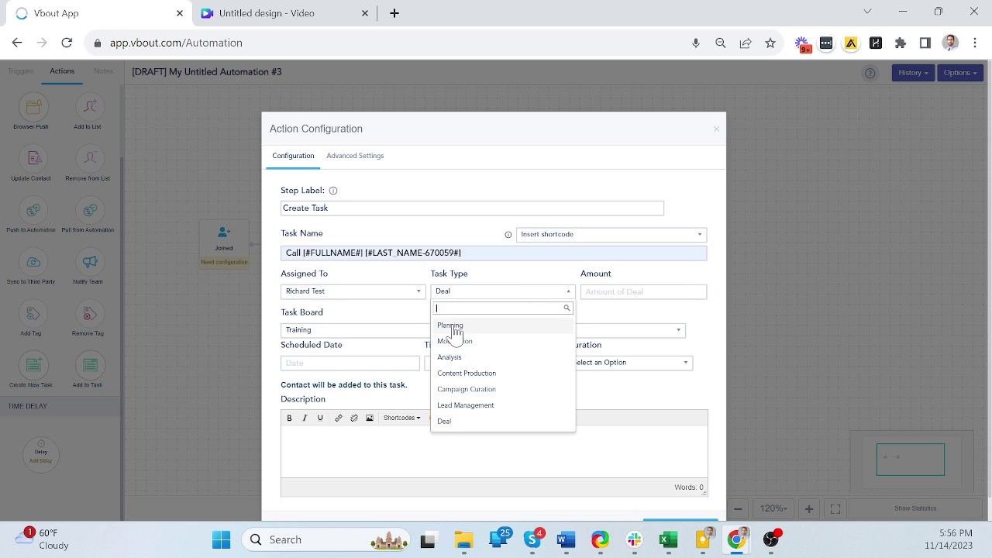
left_click(455, 326)
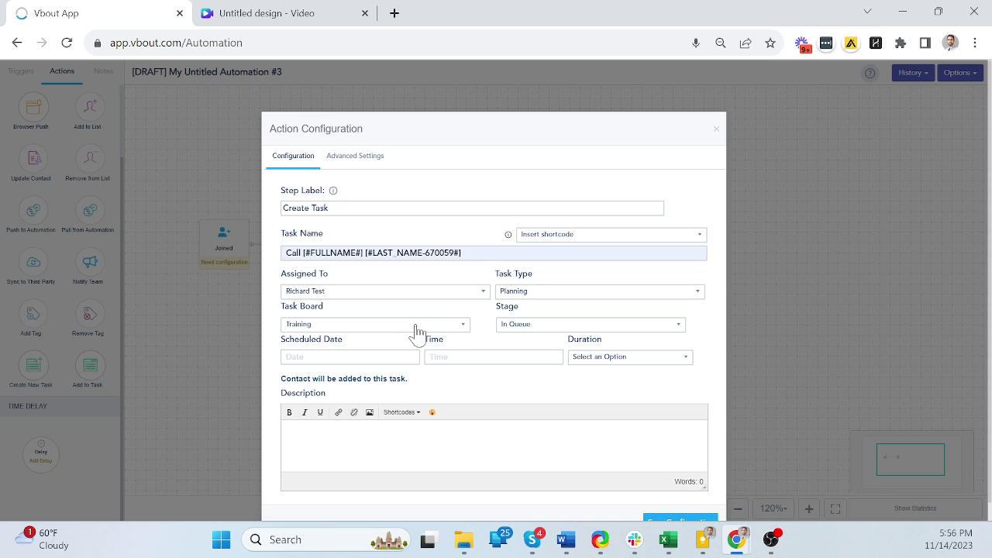
left_click(370, 325)
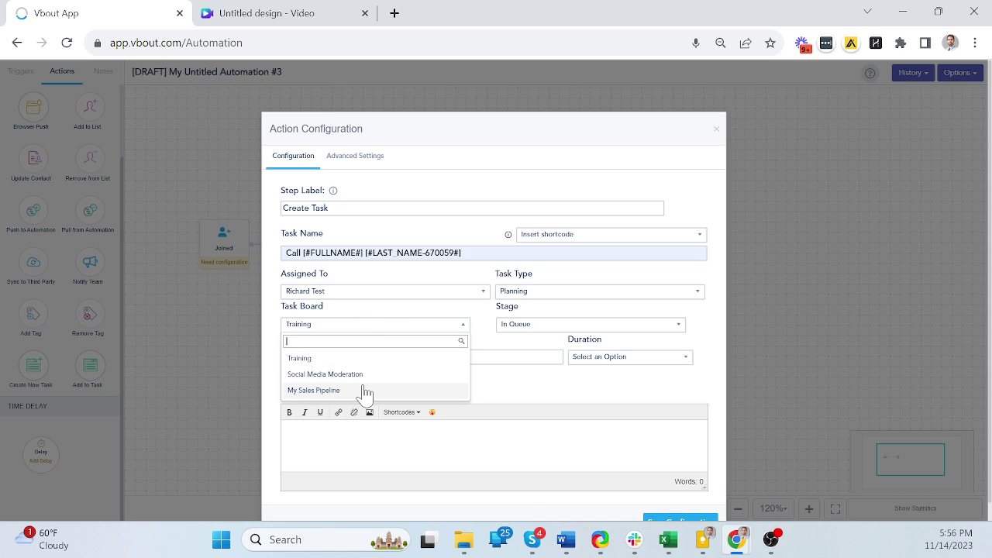
left_click(463, 320)
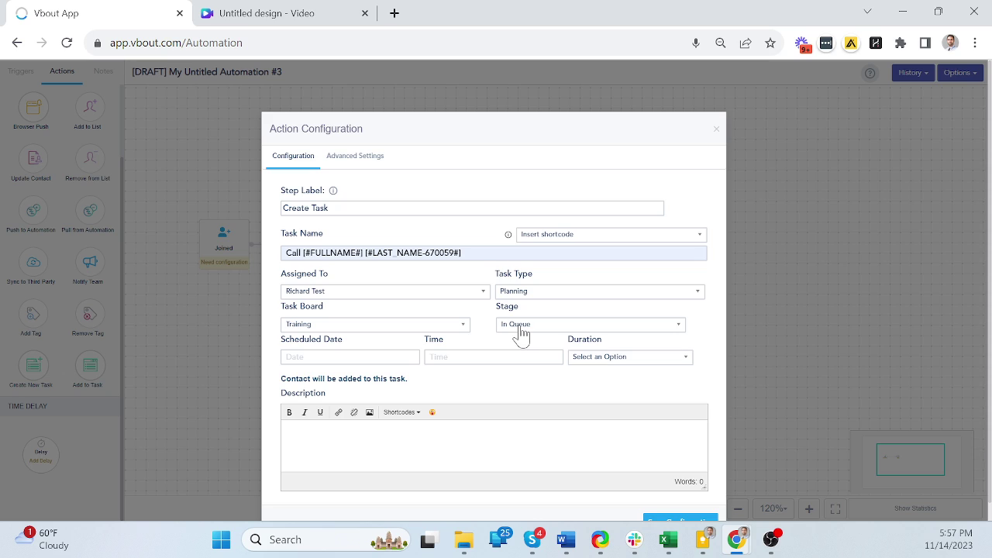
left_click(521, 325)
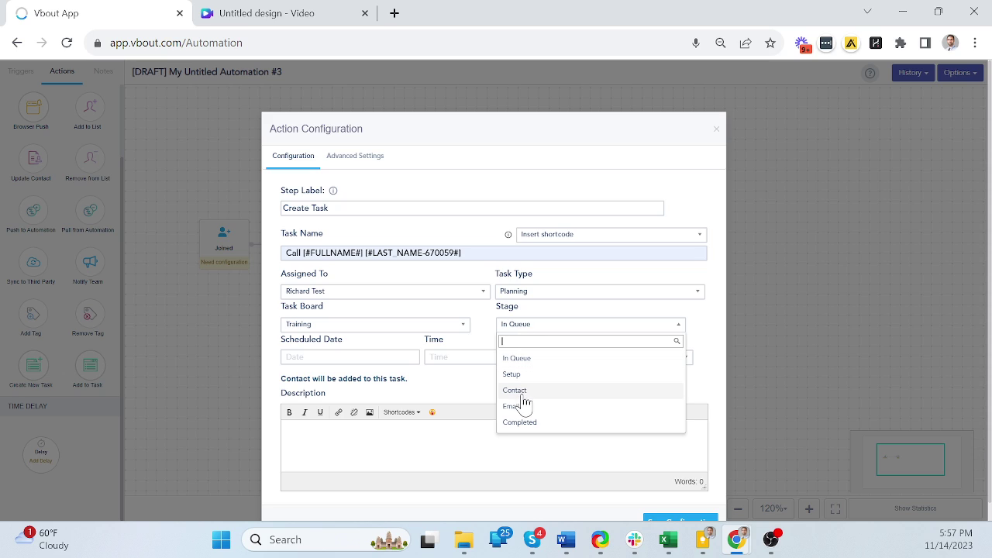
left_click(514, 375)
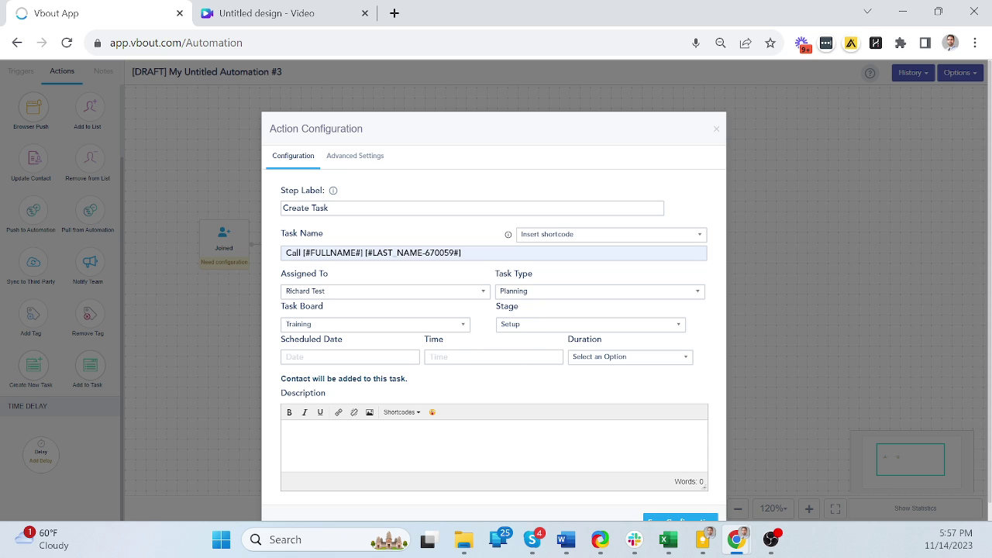
scroll(521, 395, "down", 1)
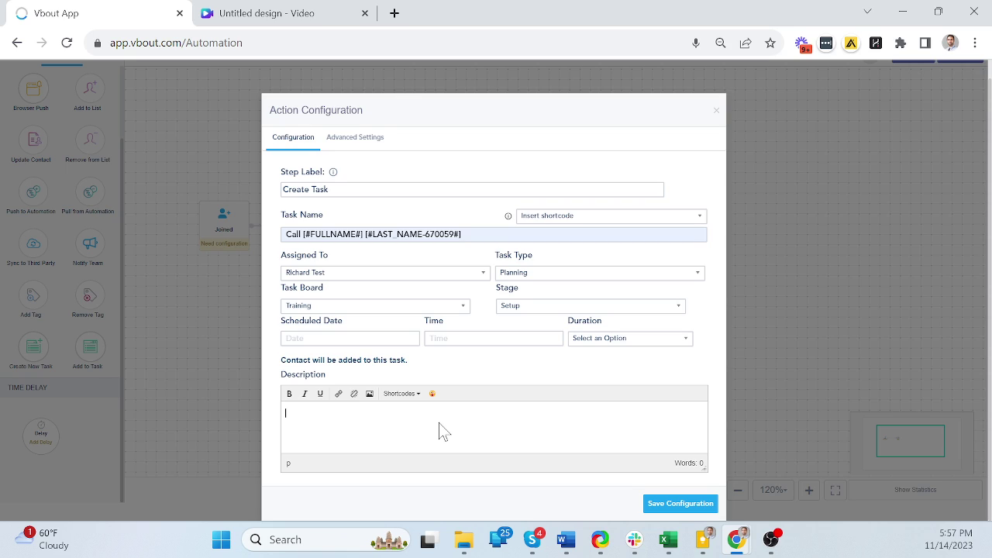
Step: Write 'Followup with:' followed by First Name and Phone shortcodes on separate lines
type("Followup with:")
left_click(403, 393)
mouse_move(413, 214)
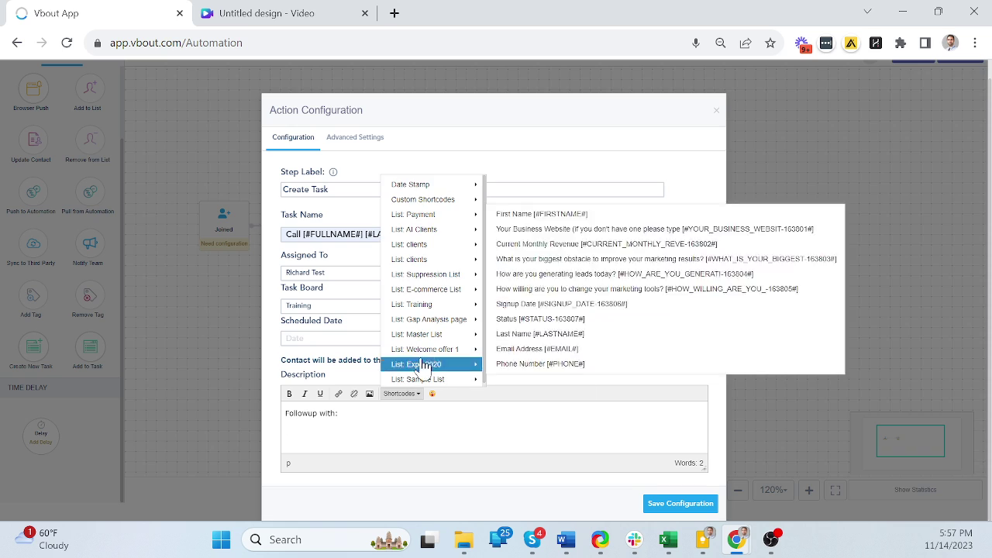
left_click(510, 215)
left_click(409, 395)
mouse_move(427, 289)
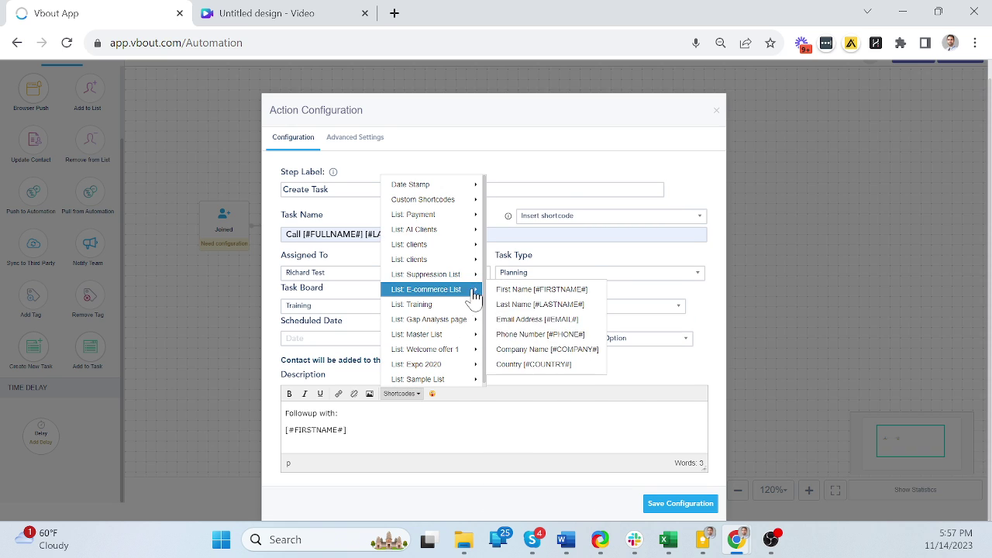
left_click(529, 259)
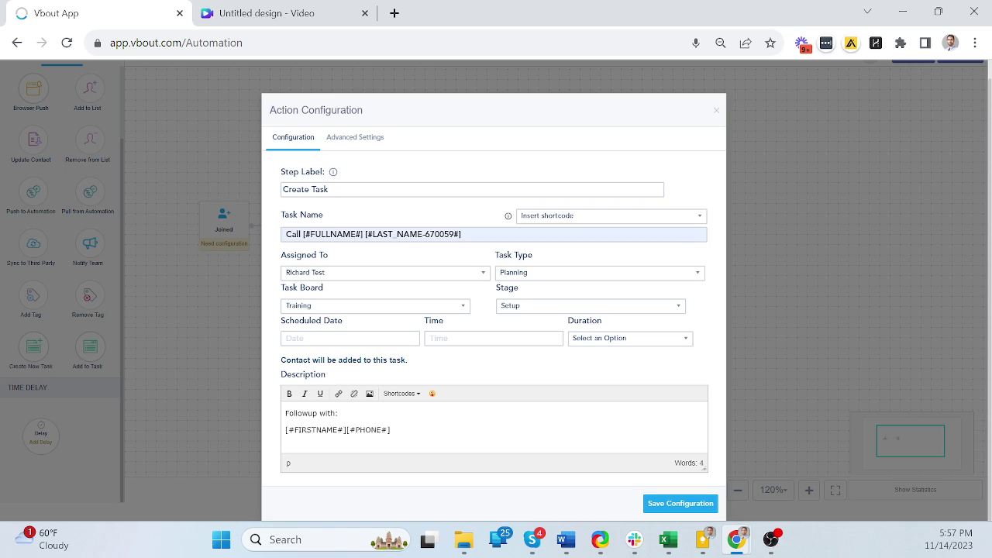
key("Return")
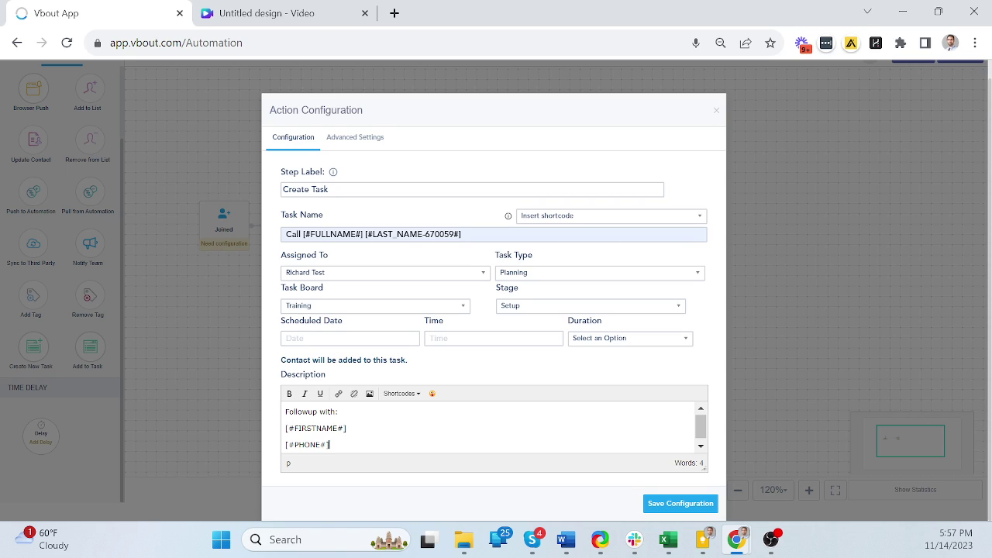
key("Return")
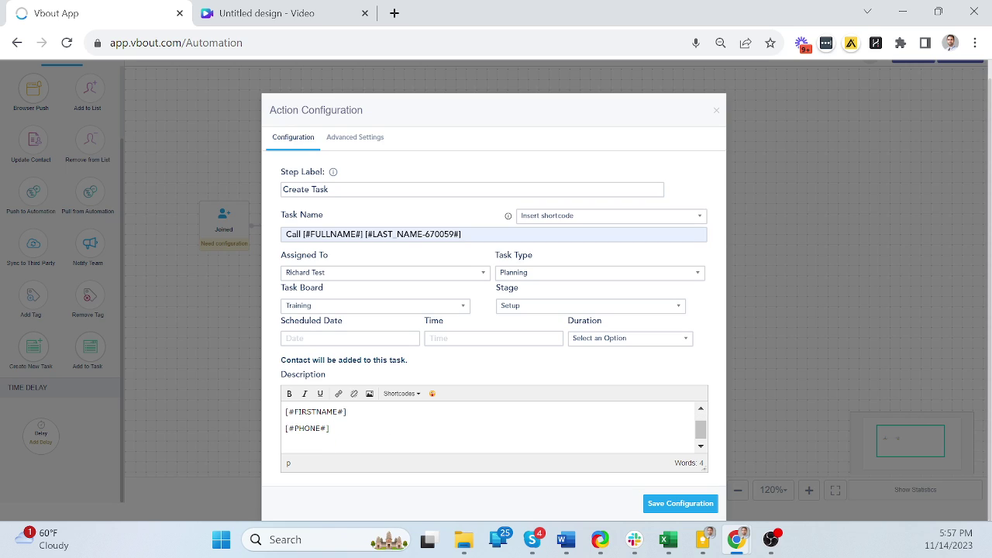
Step: Add an @-mention of a teammate on the last description line
type("@")
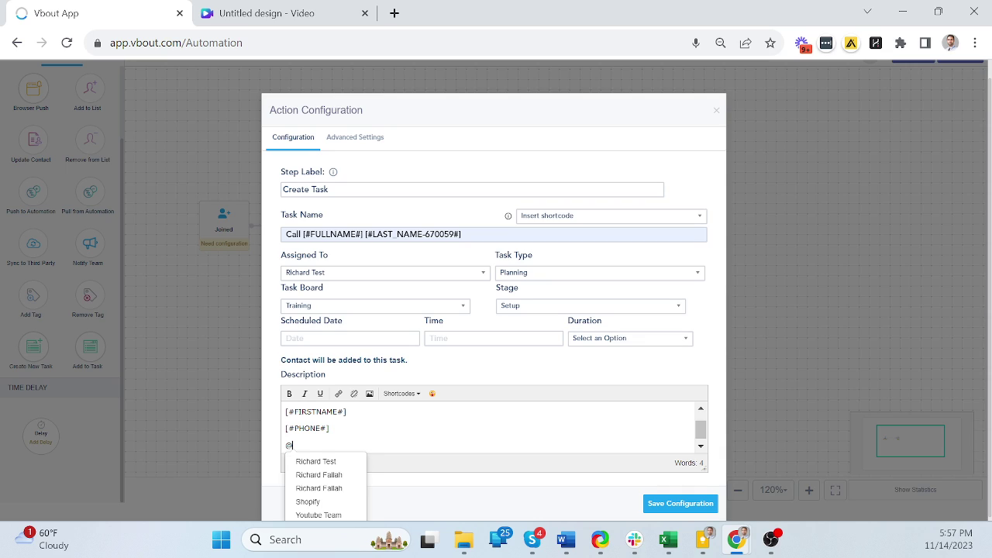
key("Escape")
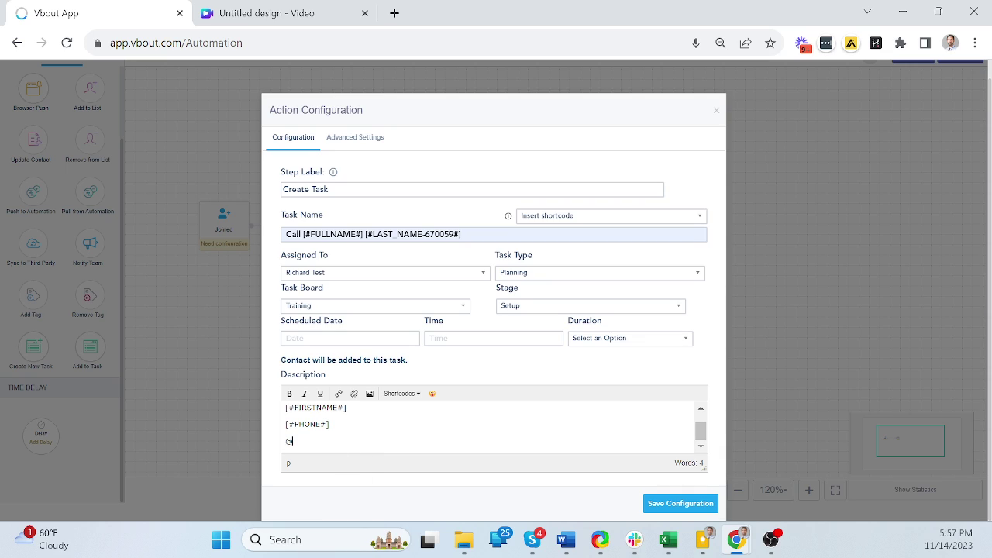
type("@")
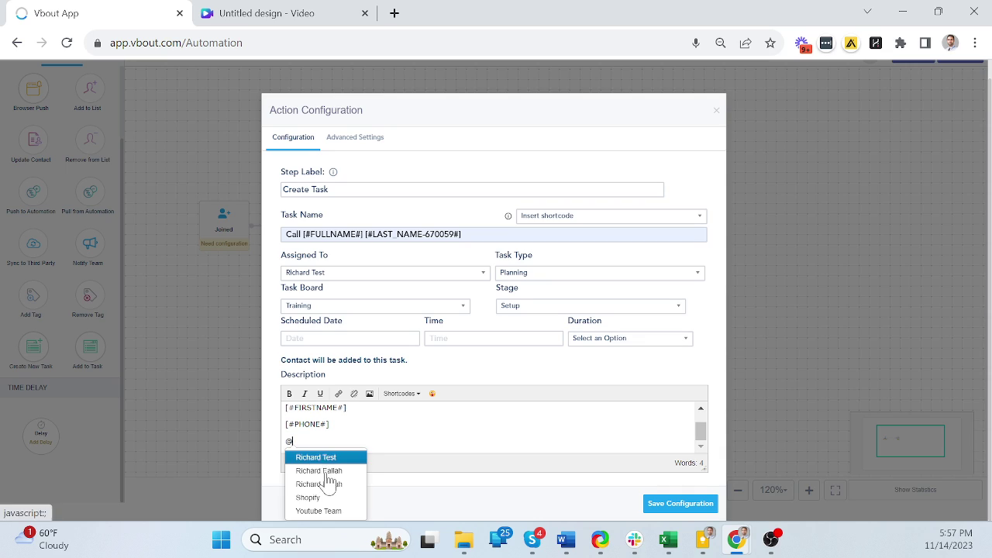
left_click(326, 483)
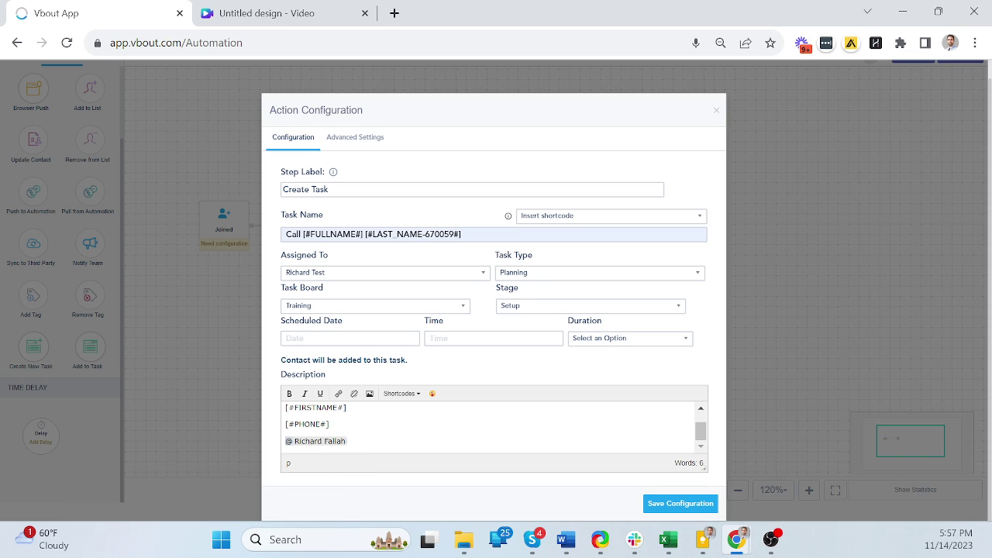
Step: Save the task configuration and reposition the Create New Task and Joined nodes
left_click(658, 504)
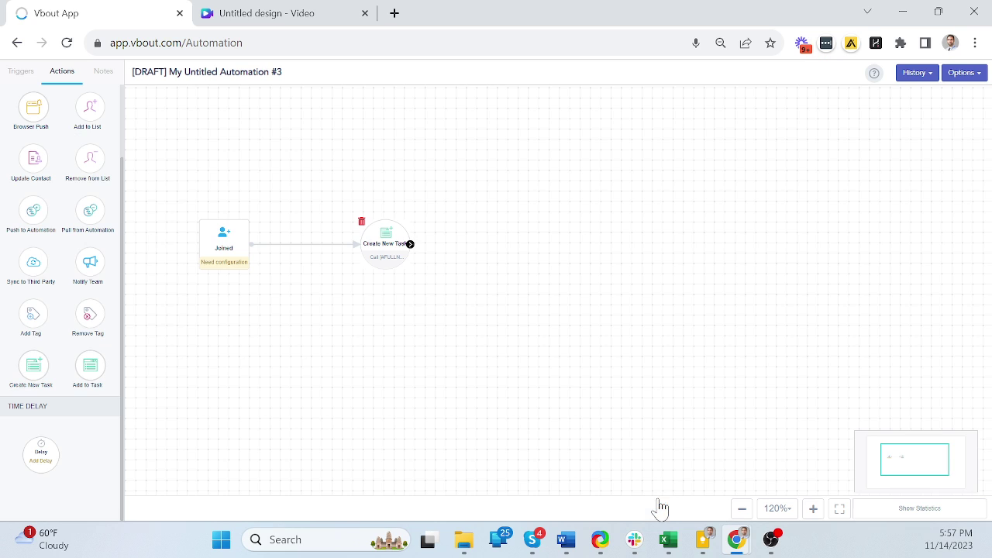
left_click_drag(387, 252, 437, 252)
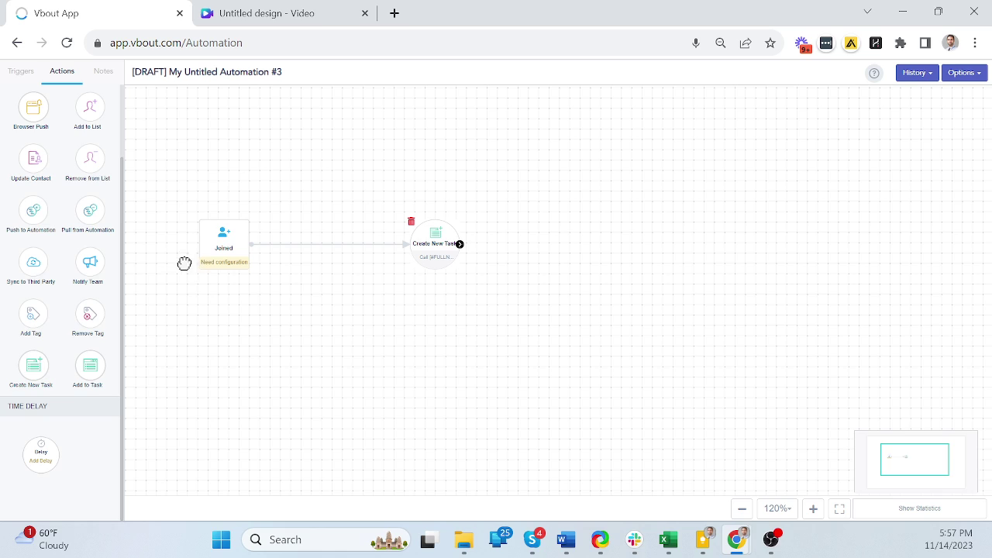
left_click_drag(228, 247, 216, 186)
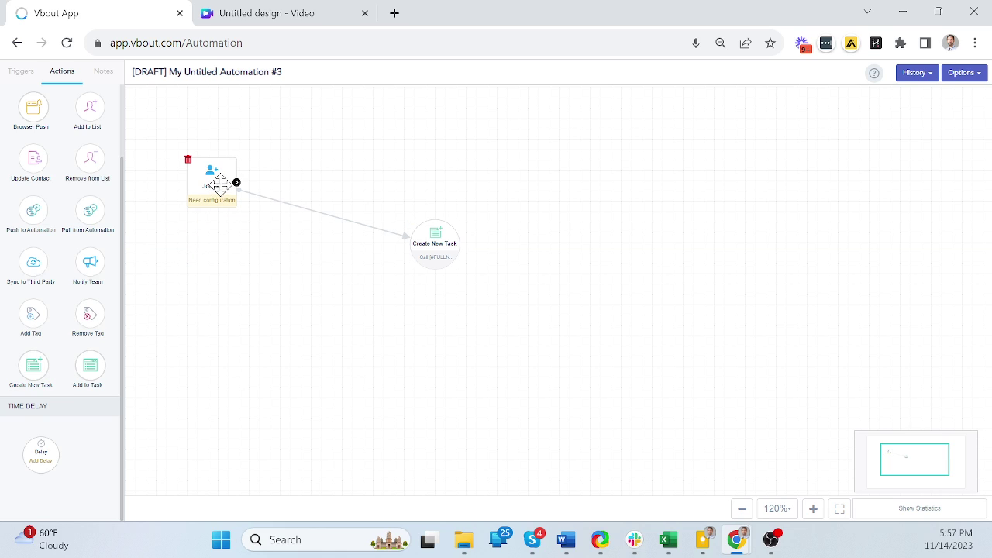
mouse_move(212, 180)
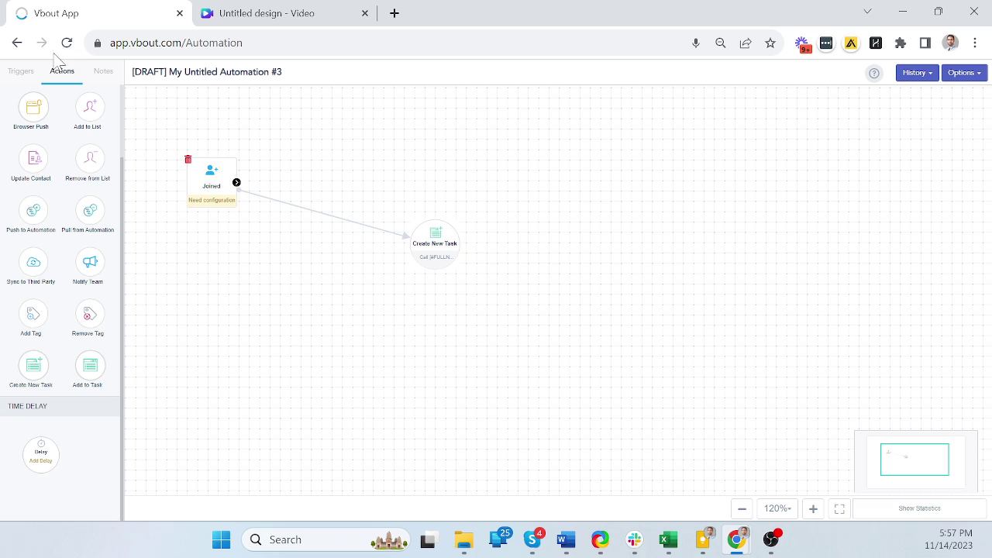
Step: Add Completed order and Specific Date triggers, each connected to Create New Task
left_click(21, 71)
mouse_move(45, 180)
left_mouse_down()
mouse_move(141, 218)
mouse_move(224, 334)
mouse_move(431, 260)
left_mouse_up()
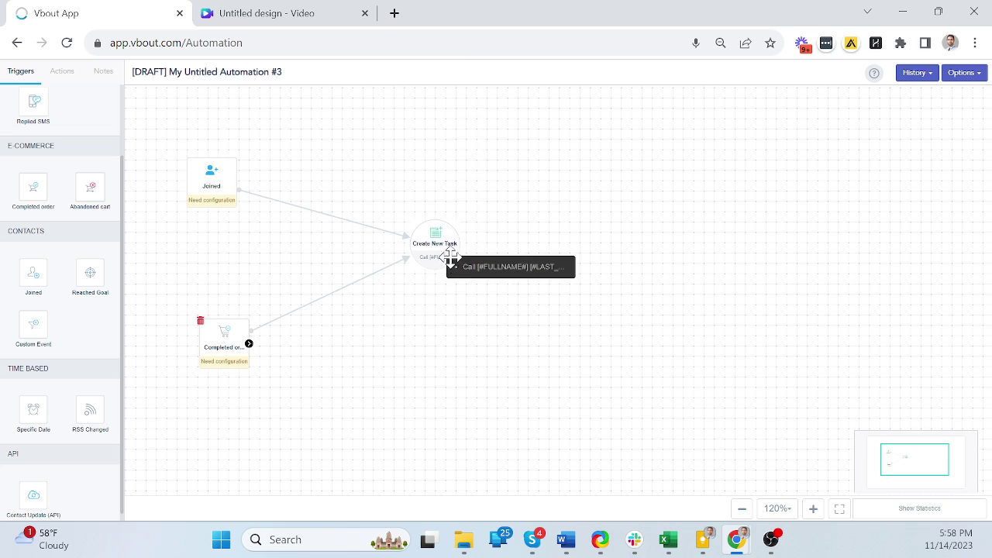
scroll(91, 319, "down", 1)
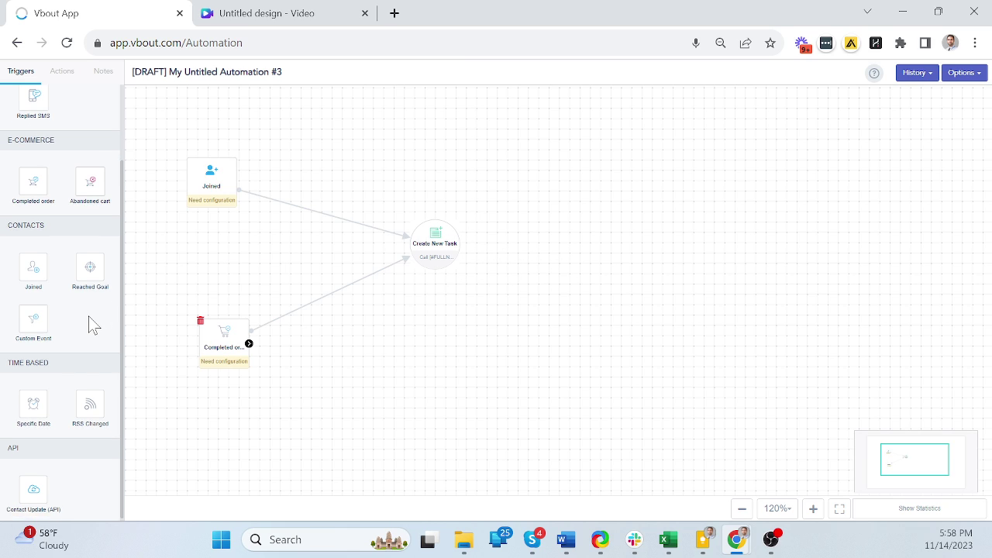
left_click_drag(34, 409, 225, 439)
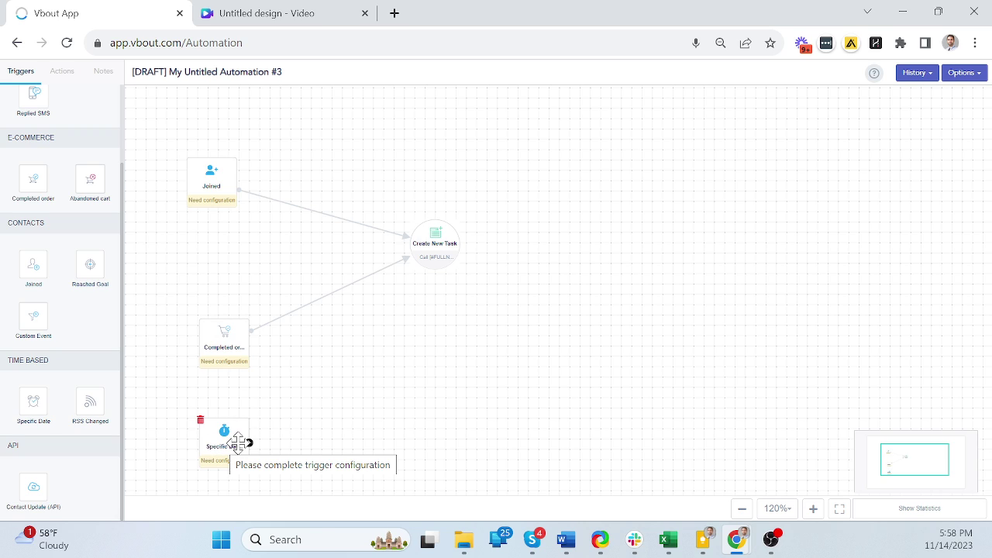
left_click_drag(248, 443, 435, 277)
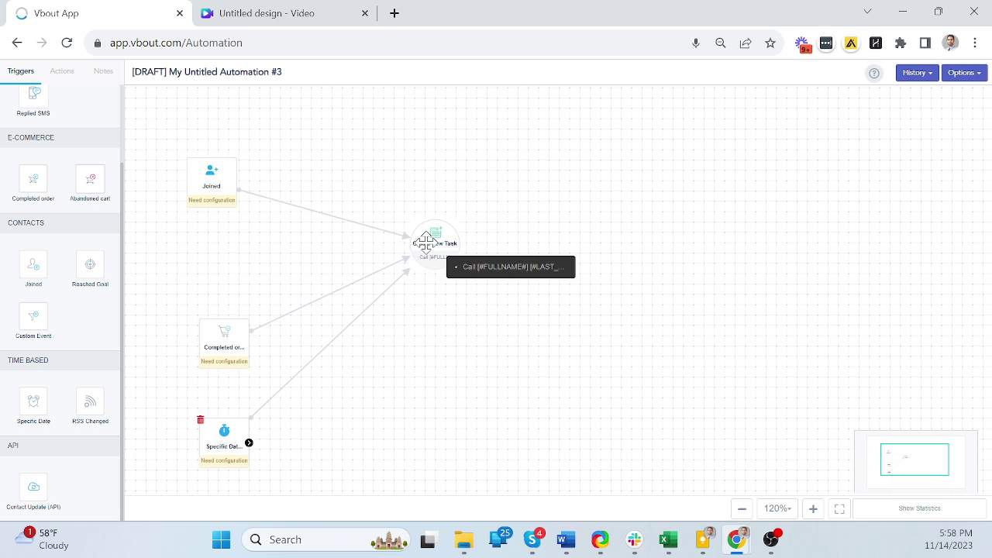
Step: Line up the three triggers in a column beside the Create New Task step
left_click_drag(434, 248, 473, 295)
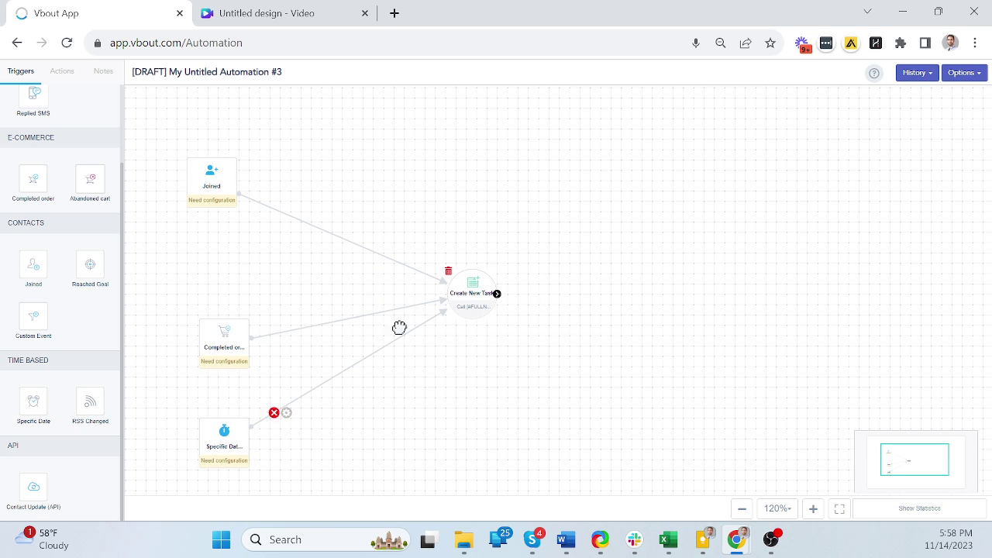
left_click_drag(233, 343, 208, 303)
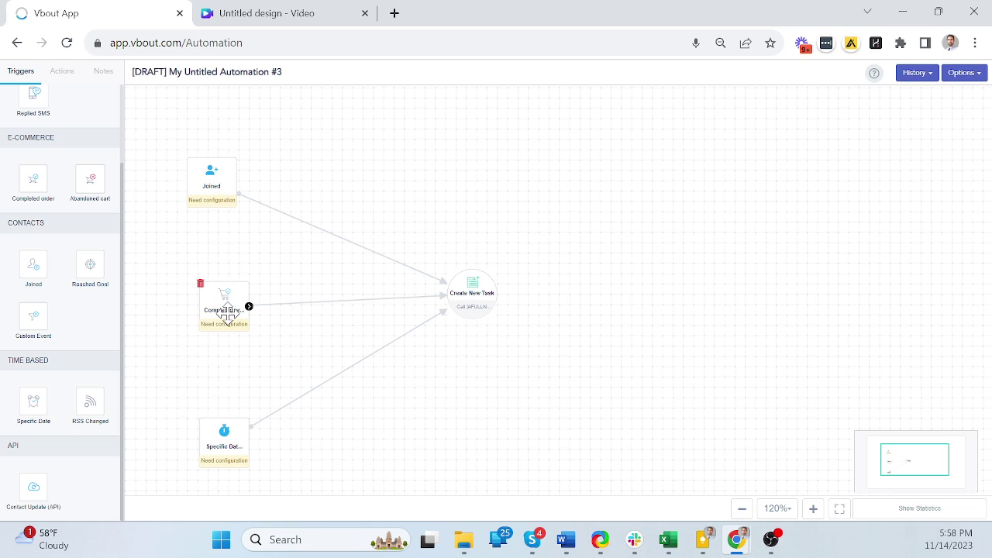
left_click_drag(222, 310, 210, 298)
left_click_drag(219, 444, 207, 443)
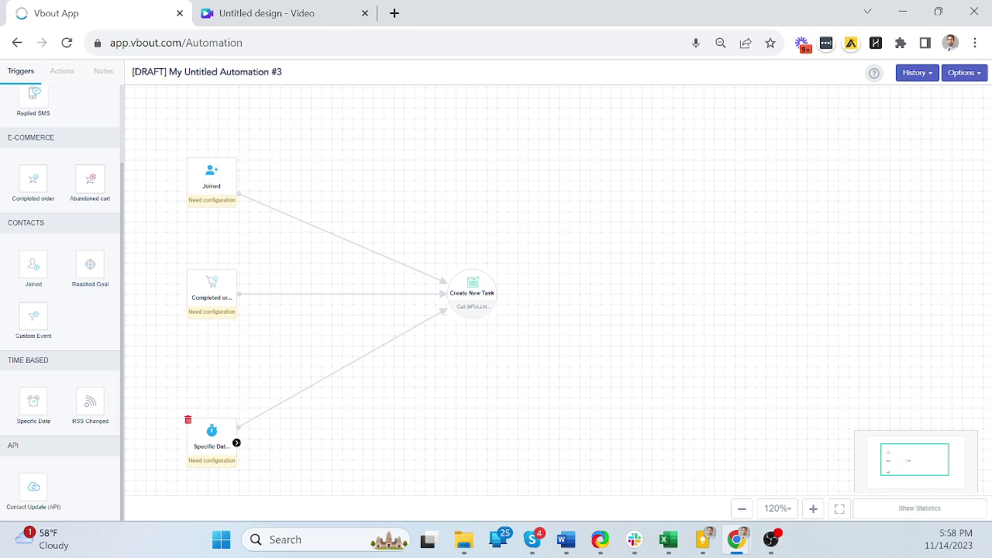